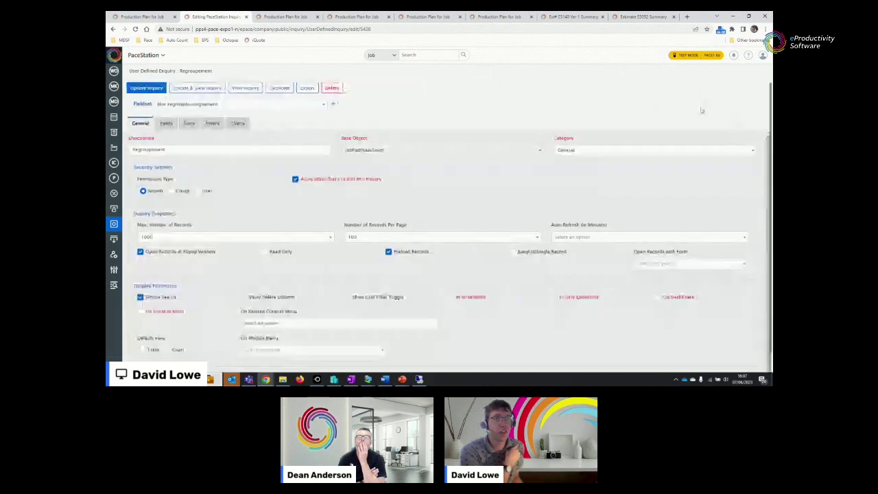
# - Duplicate the Regroupement inquiry and open the list of fields in the copy
pyautogui.click(278, 87)
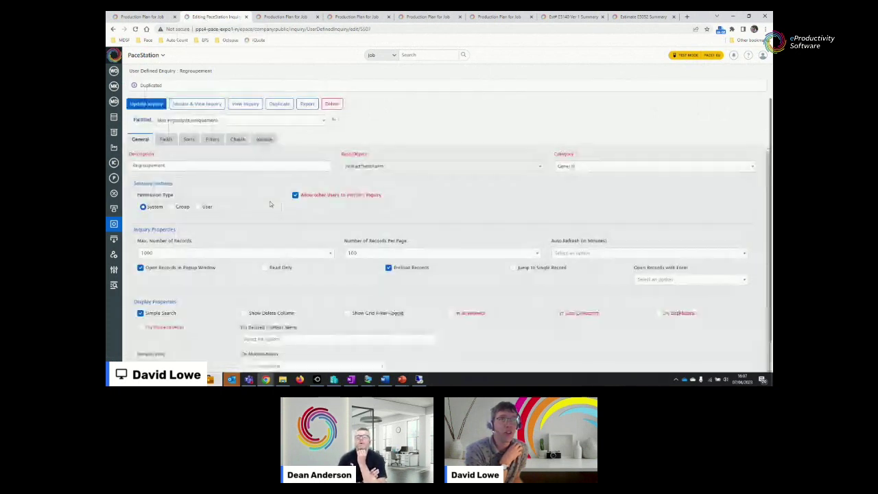
pyautogui.click(166, 140)
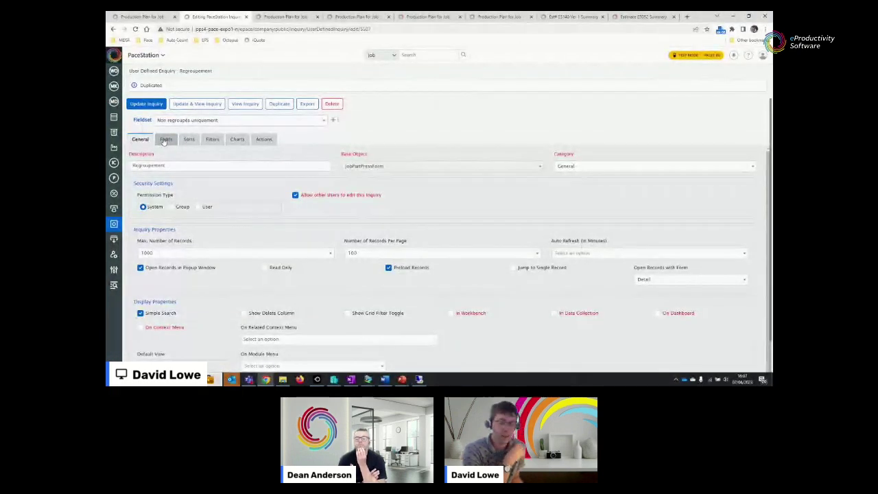
pyautogui.click(166, 140)
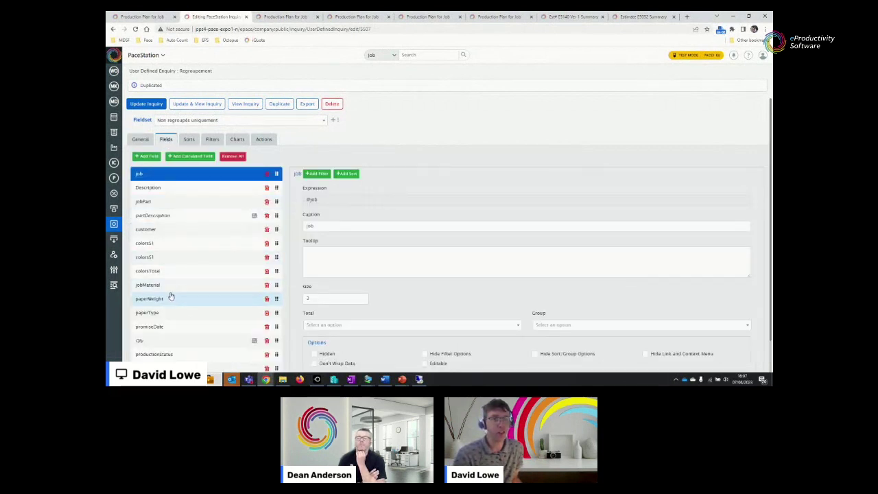
pyautogui.click(171, 297)
pyautogui.click(708, 330)
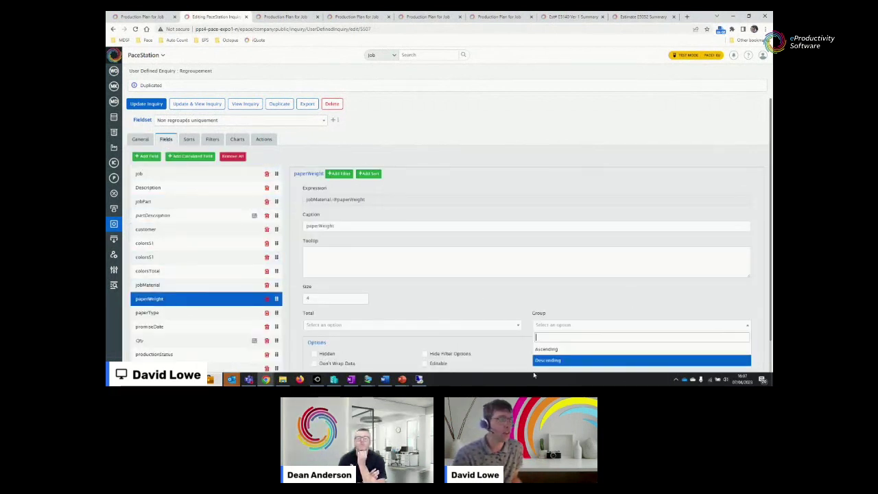
pyautogui.click(563, 306)
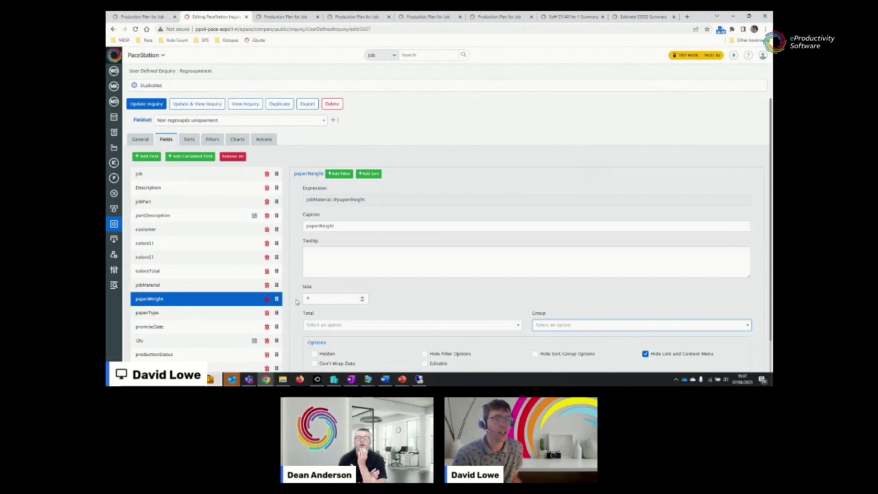
# - Group the inquiry by the jobMaterial field in ascending order, clear the field's size and make the group collapsed
pyautogui.click(148, 285)
pyautogui.click(578, 328)
pyautogui.click(561, 350)
pyautogui.click(339, 298)
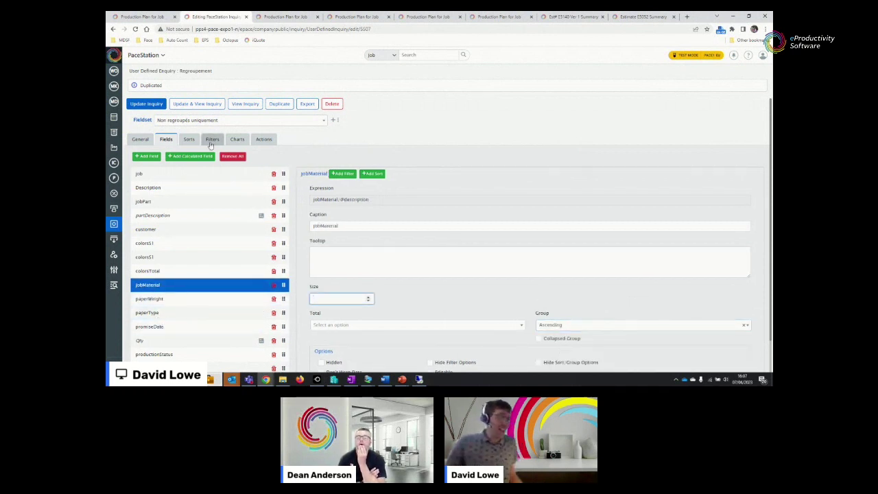
pyautogui.click(539, 339)
# - Set the inquiry's number of records per page to 250
pyautogui.click(140, 138)
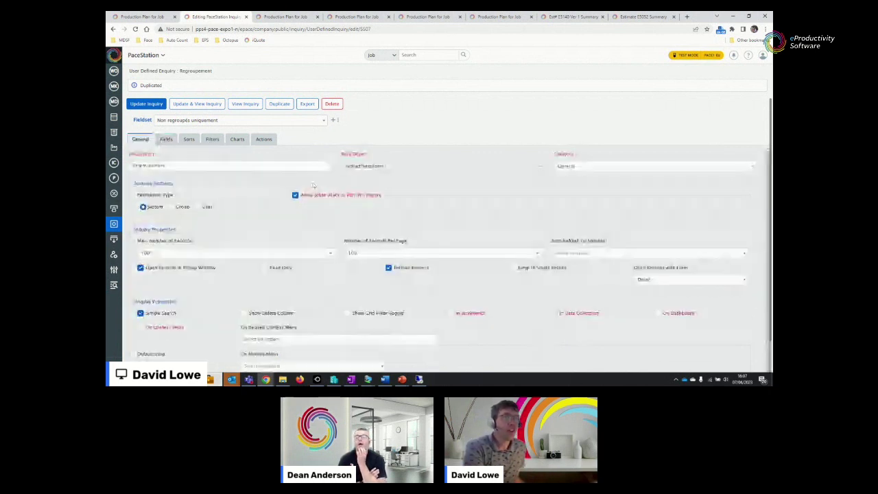
pyautogui.click(405, 251)
pyautogui.click(378, 333)
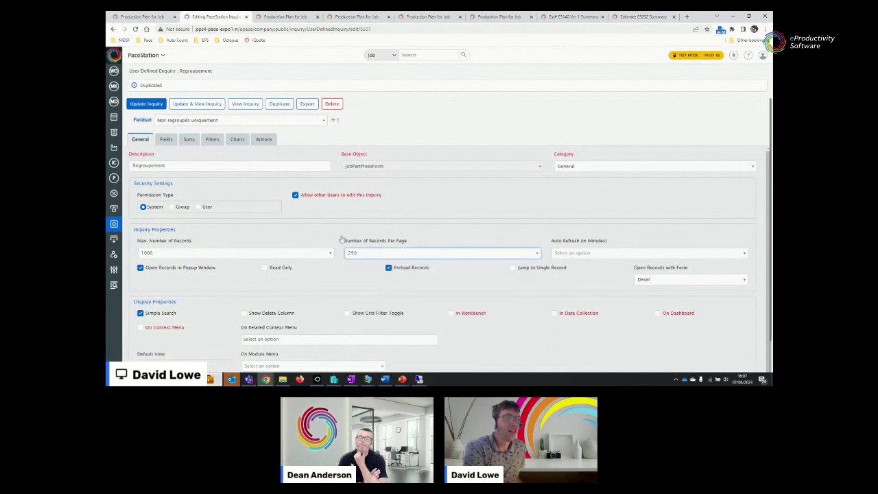
# - Update and view the inquiry, and inspect the jobs grouped under the material BGLA Fineprint 135g
pyautogui.click(196, 104)
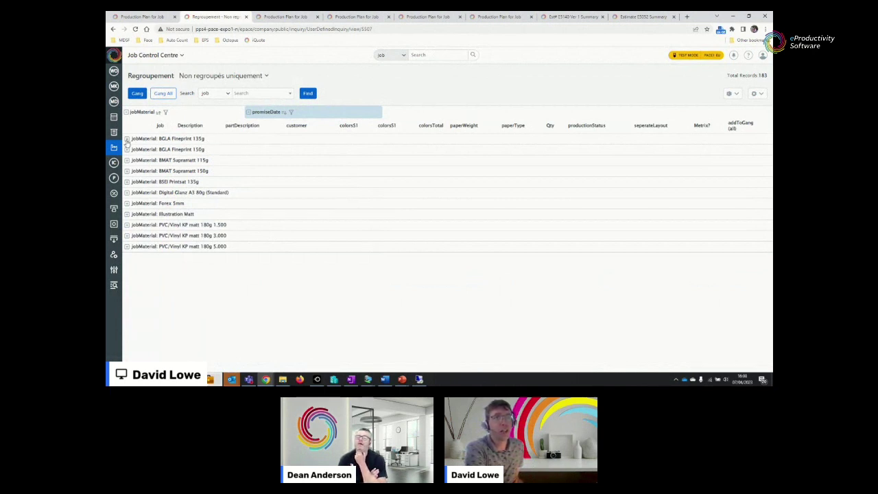
pyautogui.click(126, 140)
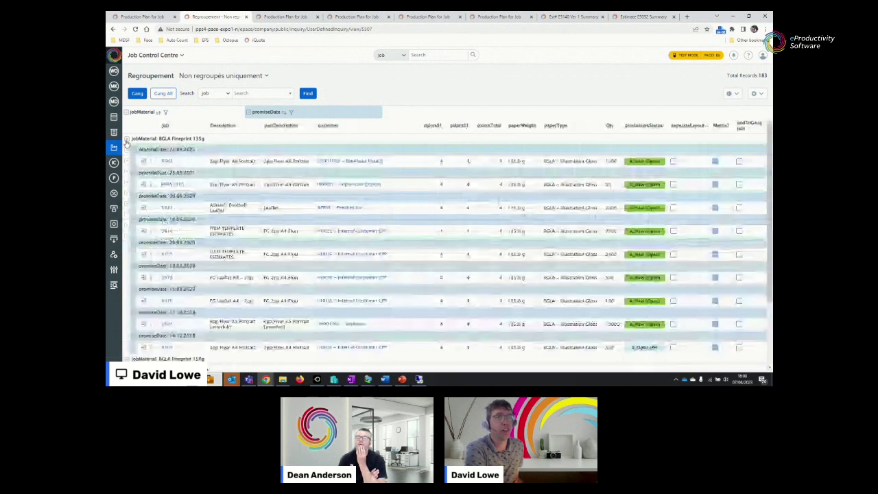
pyautogui.click(126, 139)
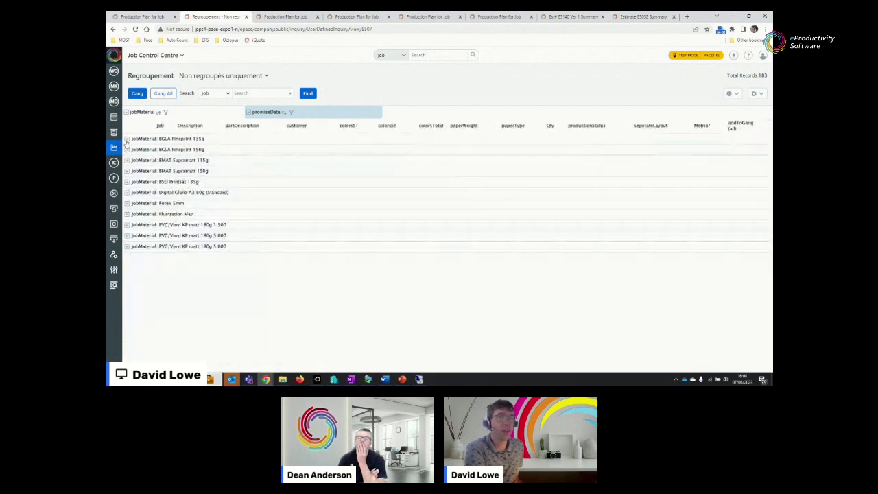
# - Filter the inquiry by searching the jobMaterial field for 135g
pyautogui.click(226, 94)
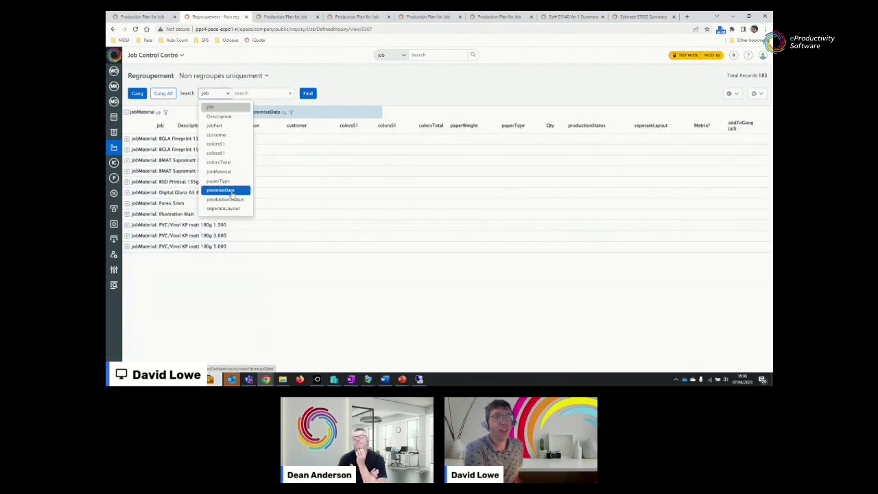
pyautogui.click(226, 171)
pyautogui.click(254, 97)
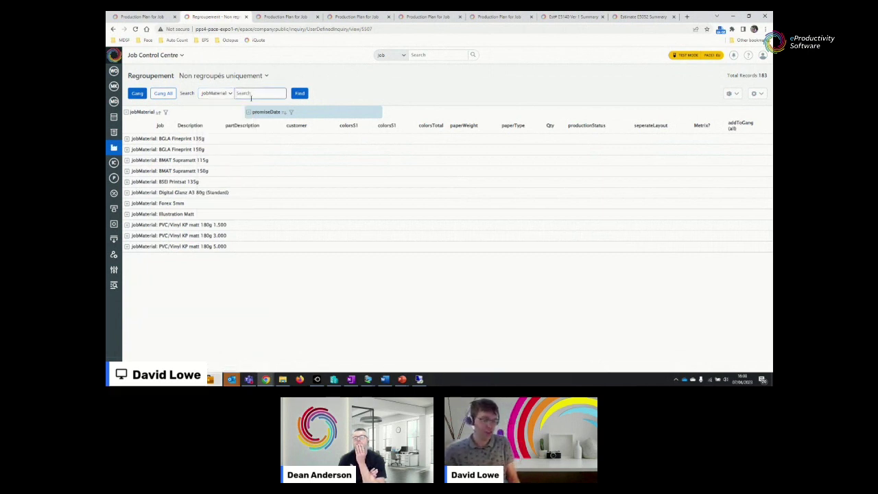
pyautogui.write('135g')
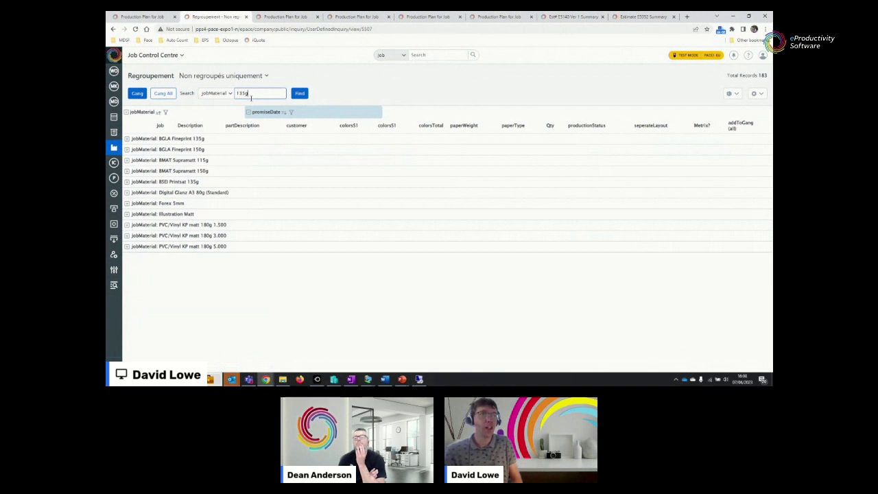
pyautogui.press('Return')
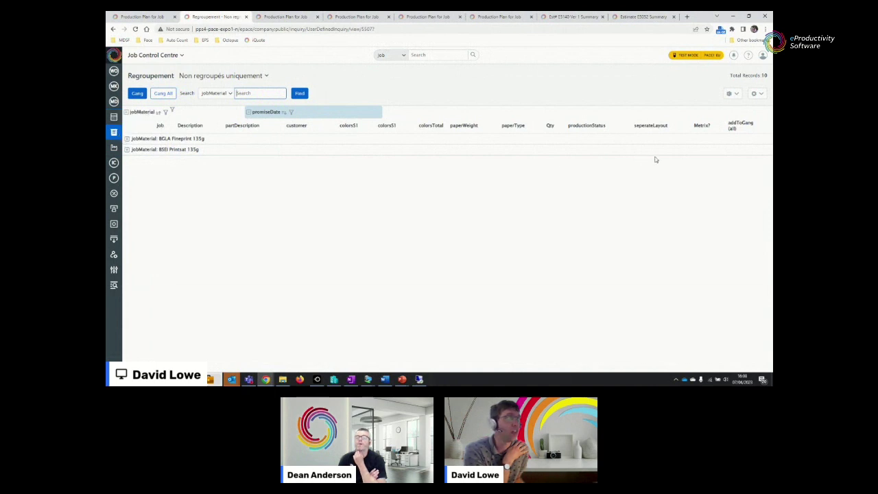
# - Mark all filtered jobs to be added to the gang and check the records in both 135g material groups
pyautogui.click(734, 131)
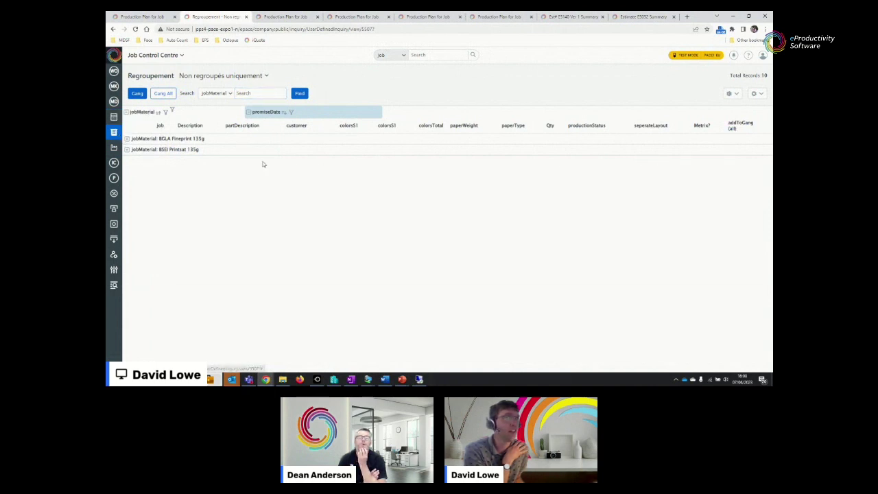
pyautogui.click(127, 139)
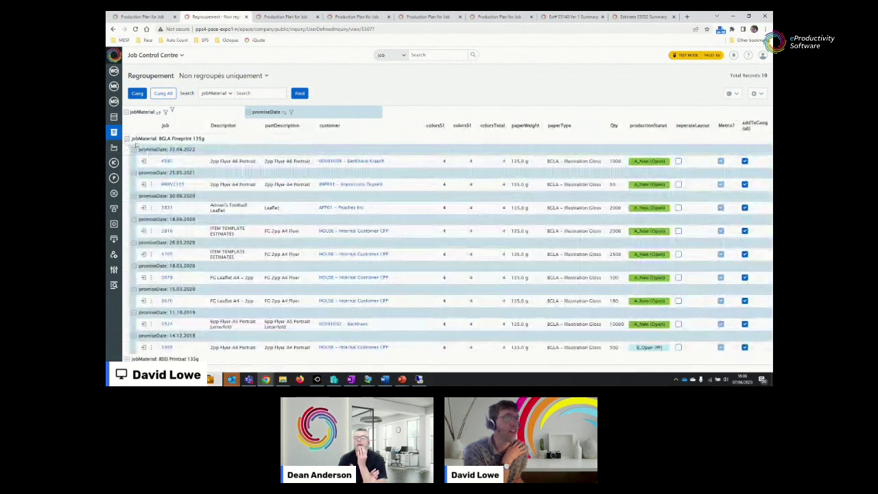
pyautogui.click(127, 139)
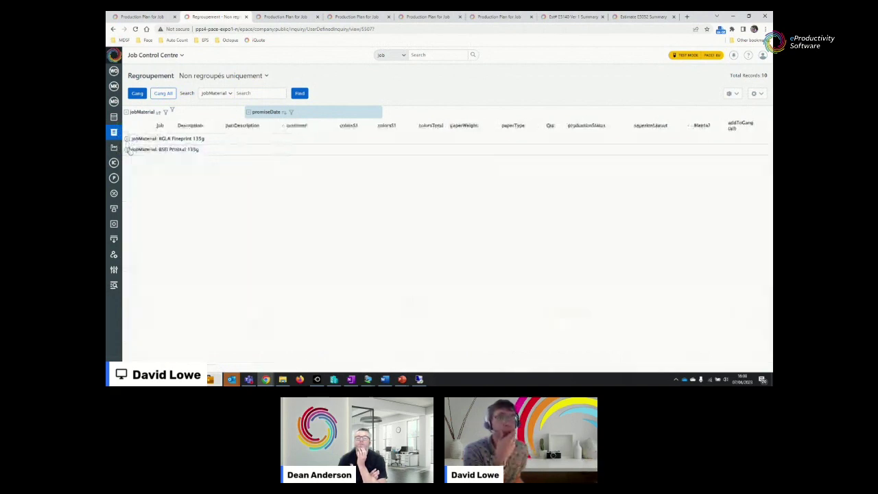
pyautogui.click(128, 149)
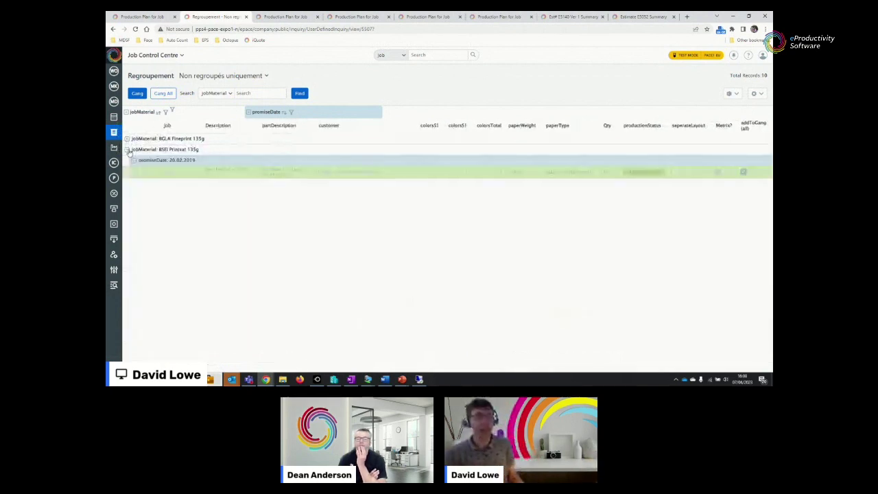
pyautogui.click(127, 150)
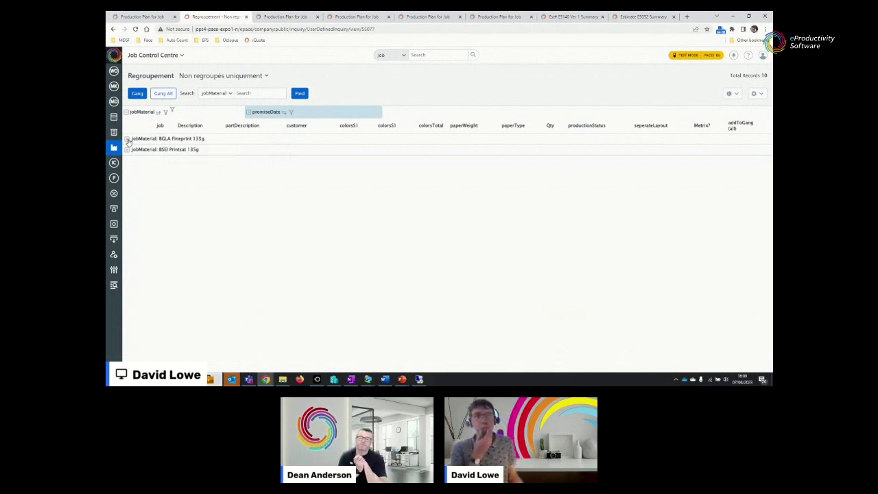
# - Examine the ganged job's production plan and Pert chart alongside the production plan of the Keep Door Closed job
pyautogui.click(157, 15)
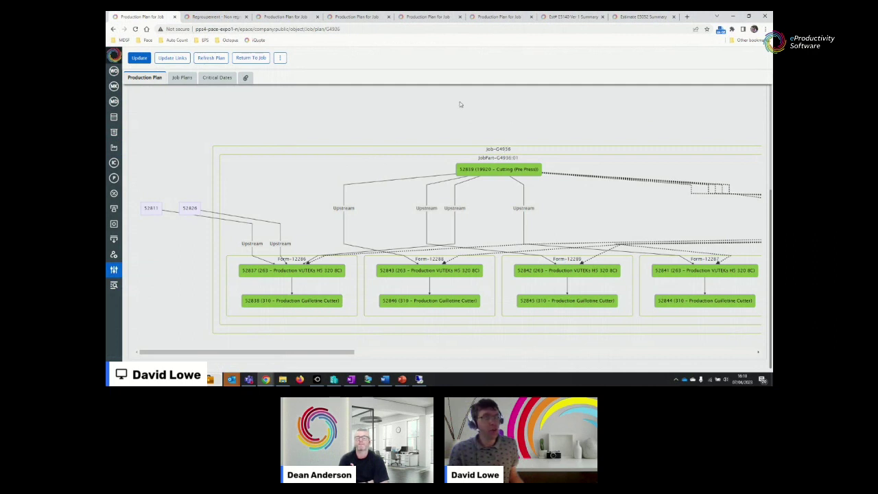
pyautogui.moveTo(291, 19)
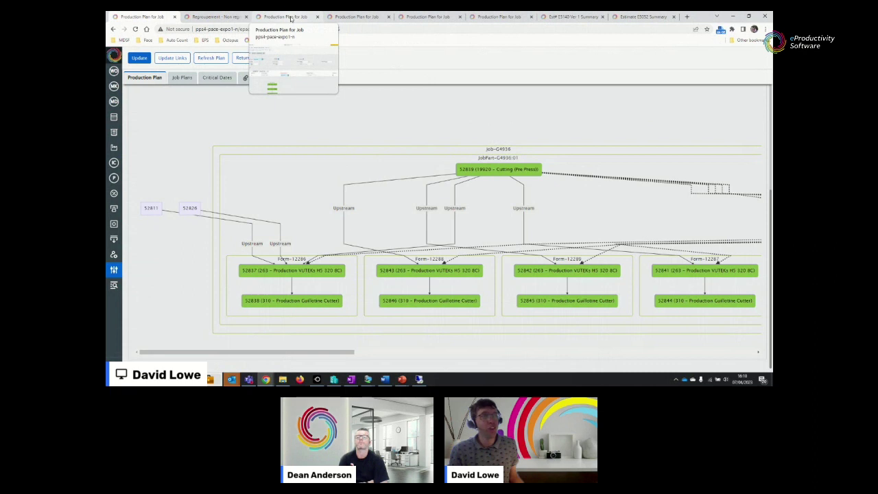
pyautogui.click(291, 19)
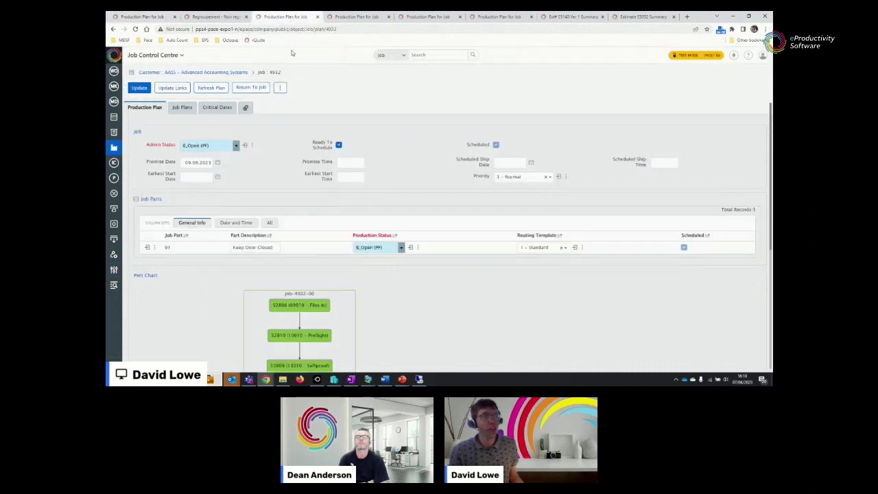
pyautogui.click(280, 87)
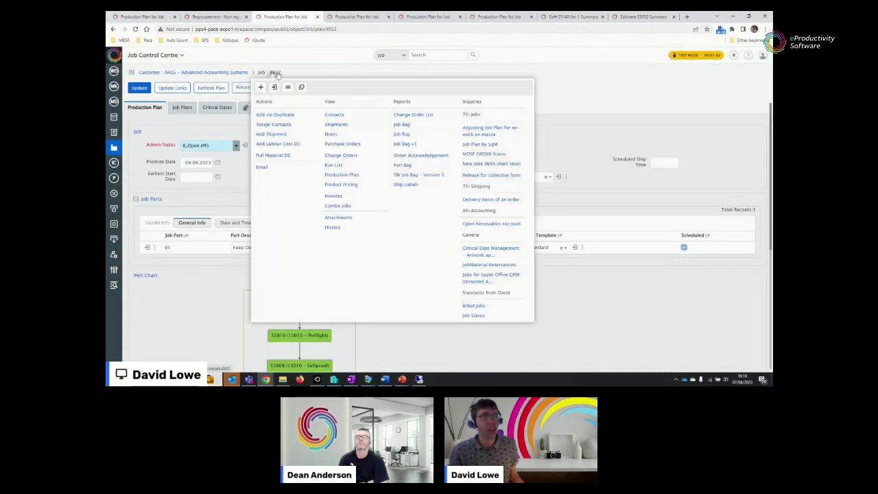
pyautogui.click(143, 17)
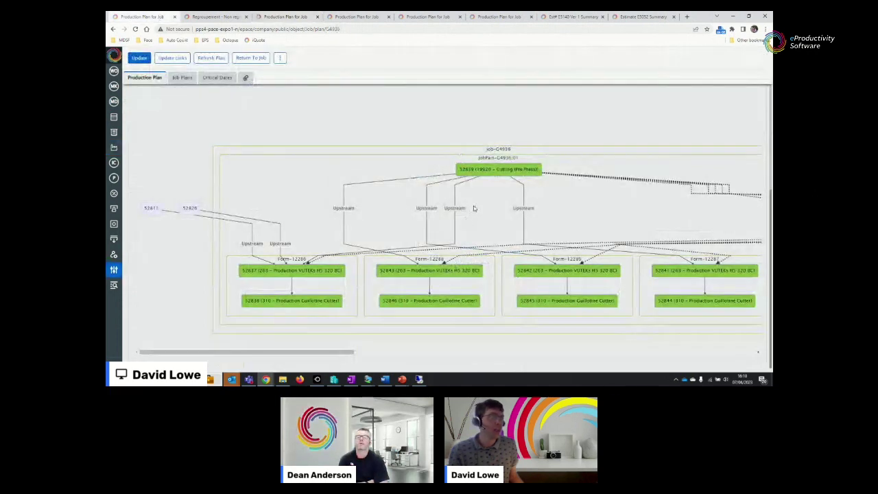
pyautogui.scroll(5, 329, 367)
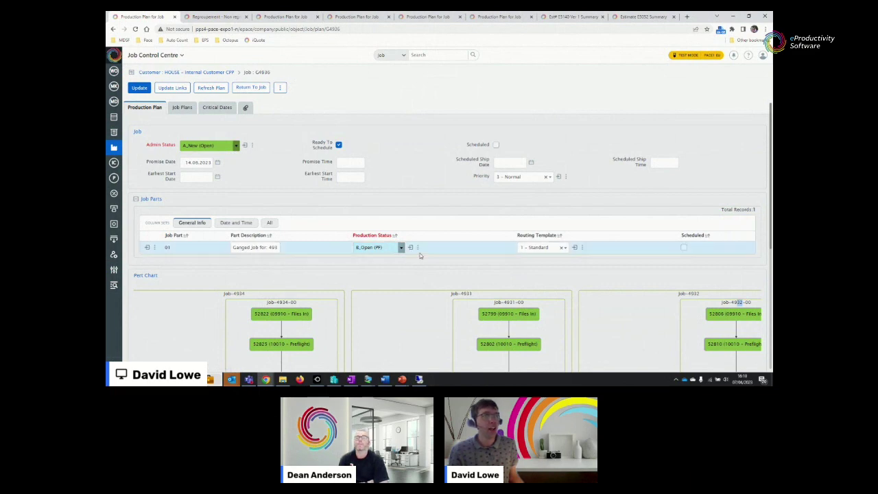
pyautogui.scroll(-5, 419, 255)
pyautogui.moveTo(442, 354); pyautogui.dragTo(207, 354)
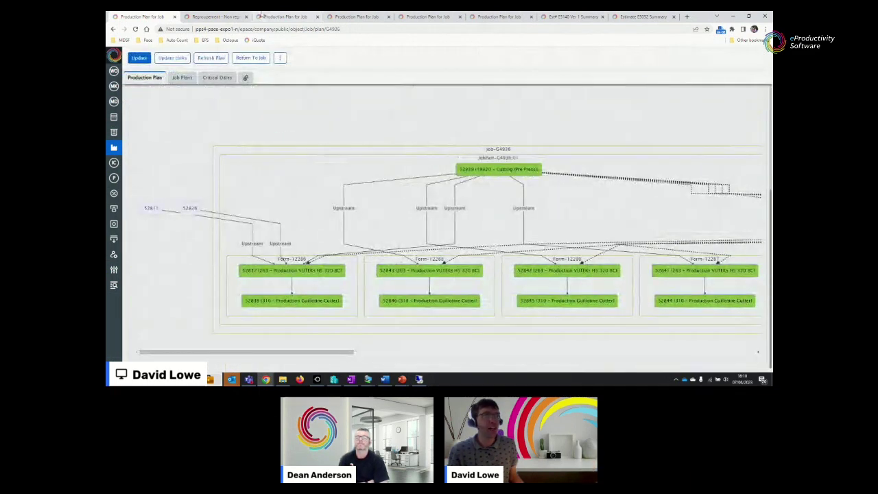
# - Reload the Keep Door Closed job to review its scheduled job plans, and return to the ganged job's production plan
pyautogui.click(261, 16)
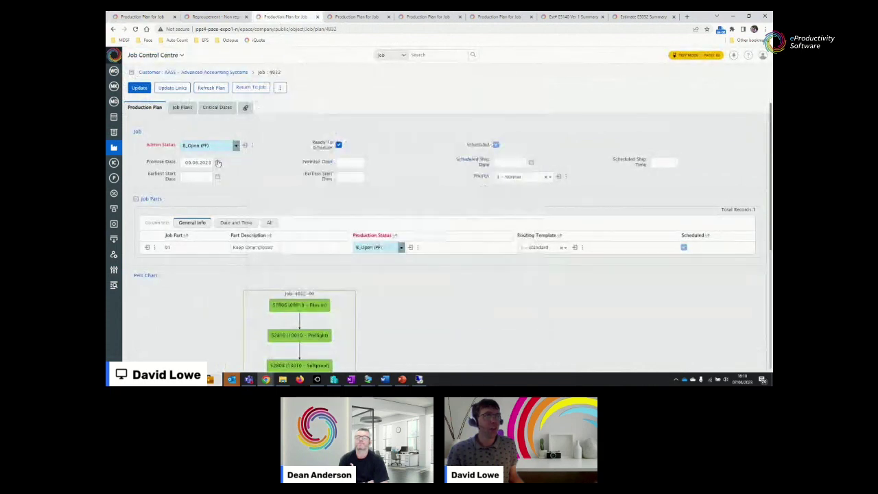
pyautogui.click(182, 107)
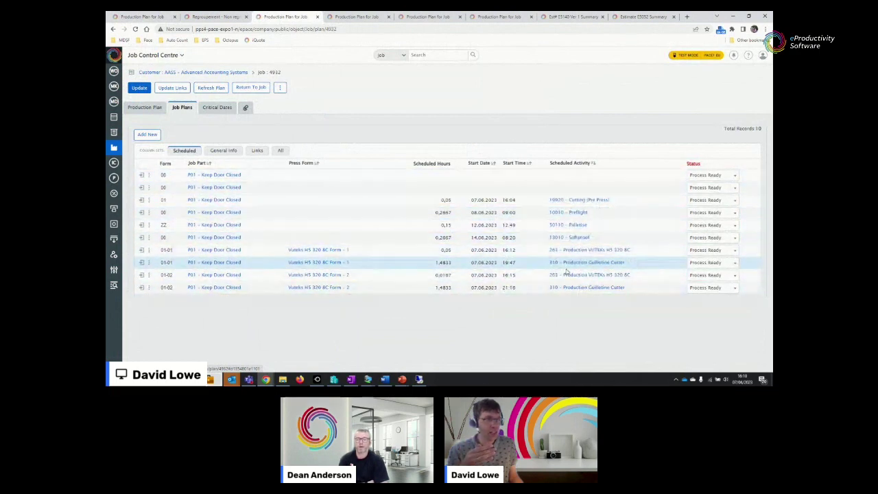
pyautogui.click(494, 269)
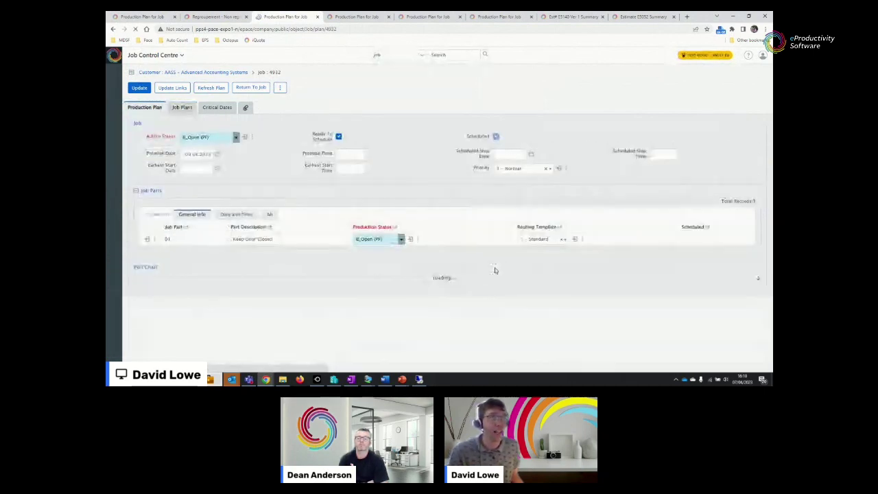
pyautogui.click(182, 107)
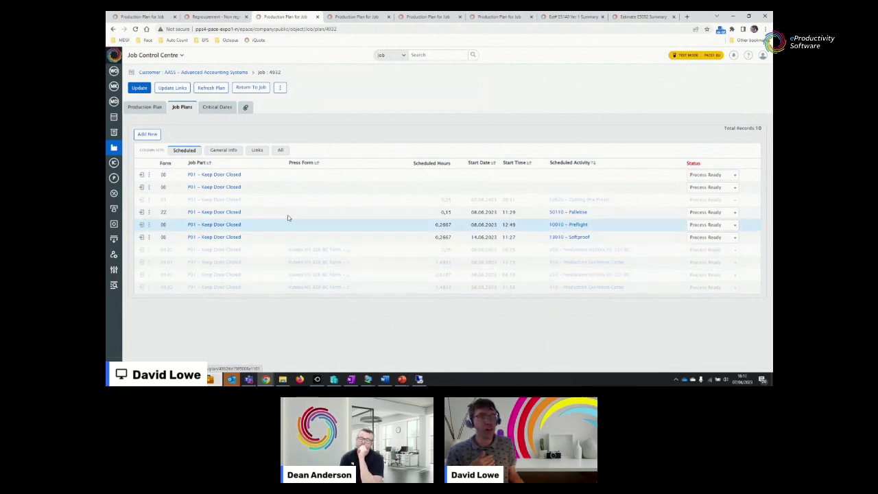
pyautogui.click(154, 17)
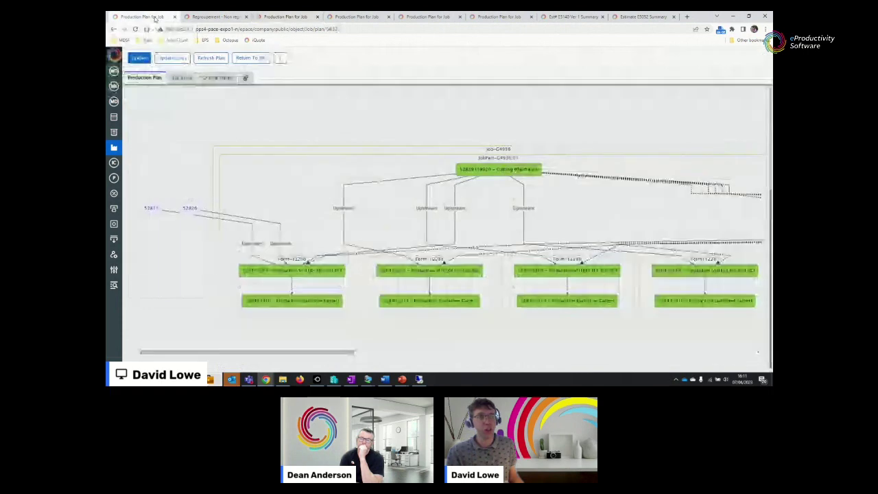
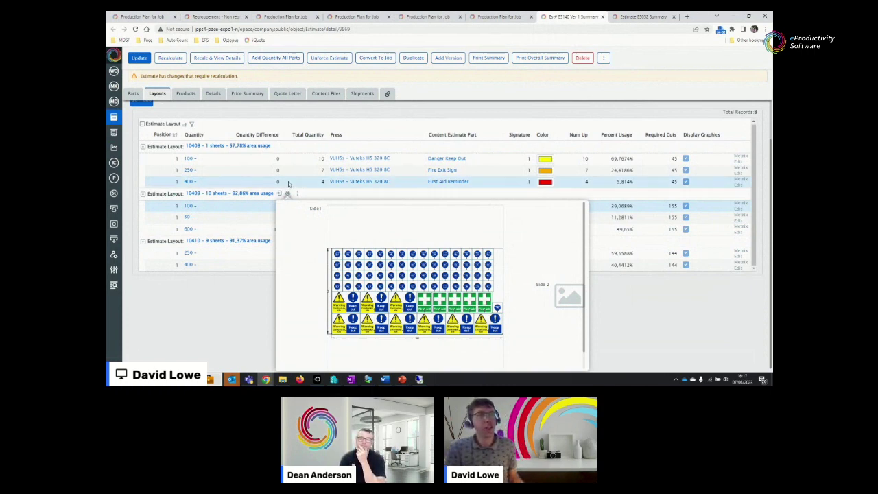
# - Preview the sheet graphics of the 1-sheet and 9-sheet estimate layouts
pyautogui.moveTo(286, 148)
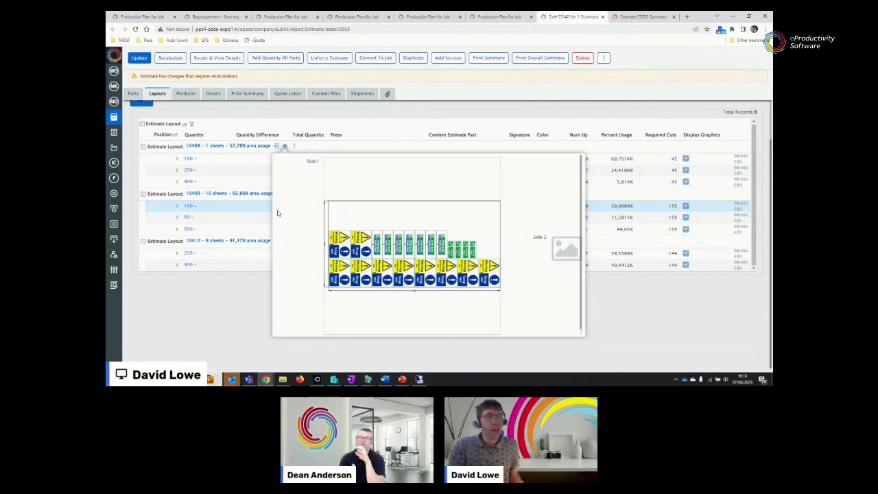
pyautogui.moveTo(284, 239)
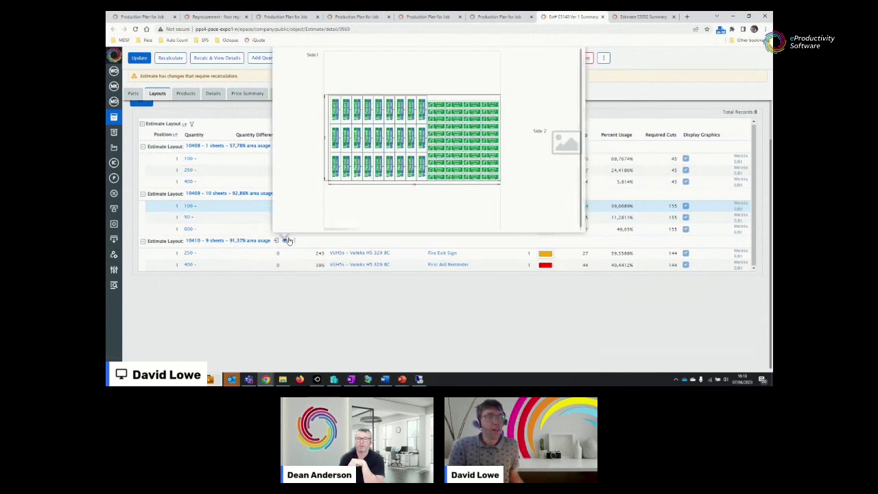